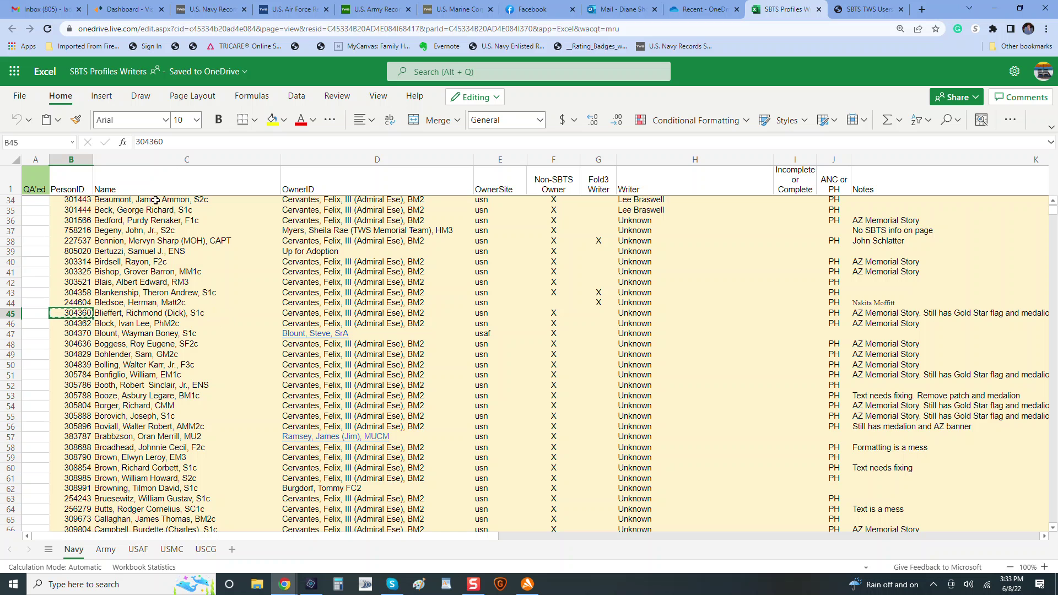
click(213, 7)
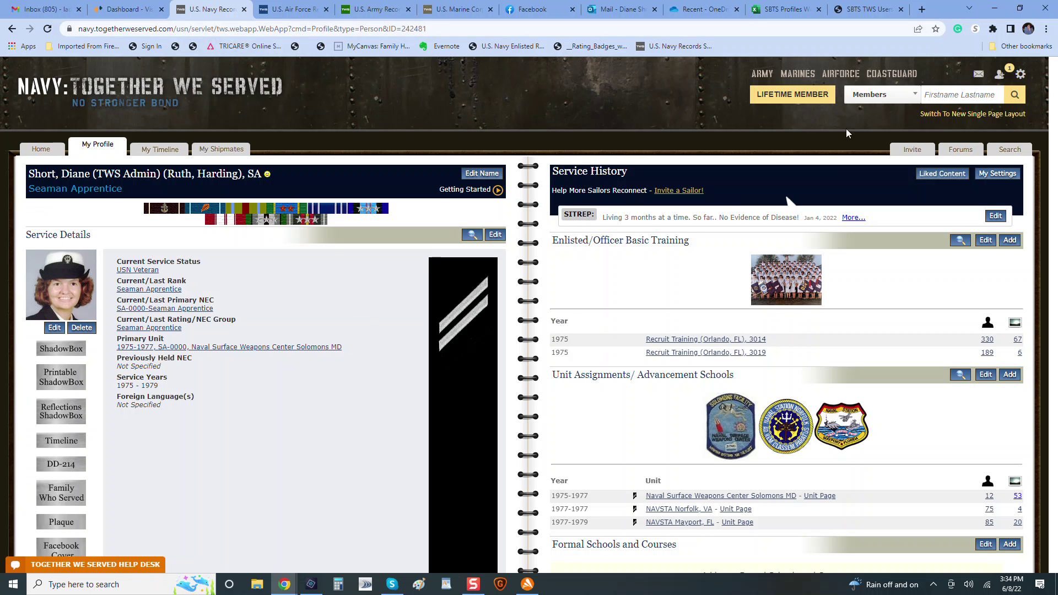
click(943, 97)
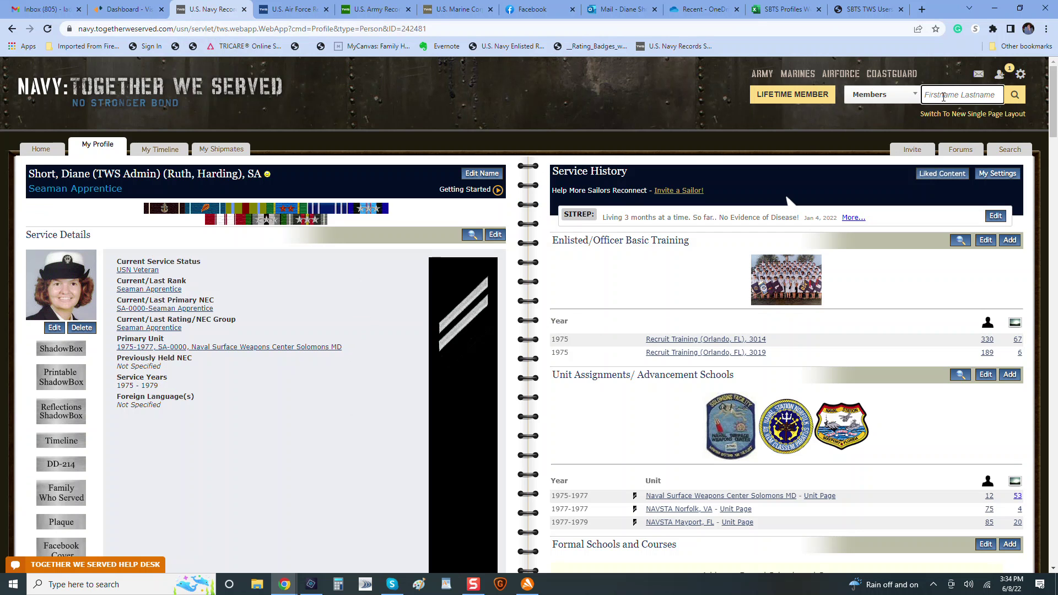
text(304360)
key(Return)
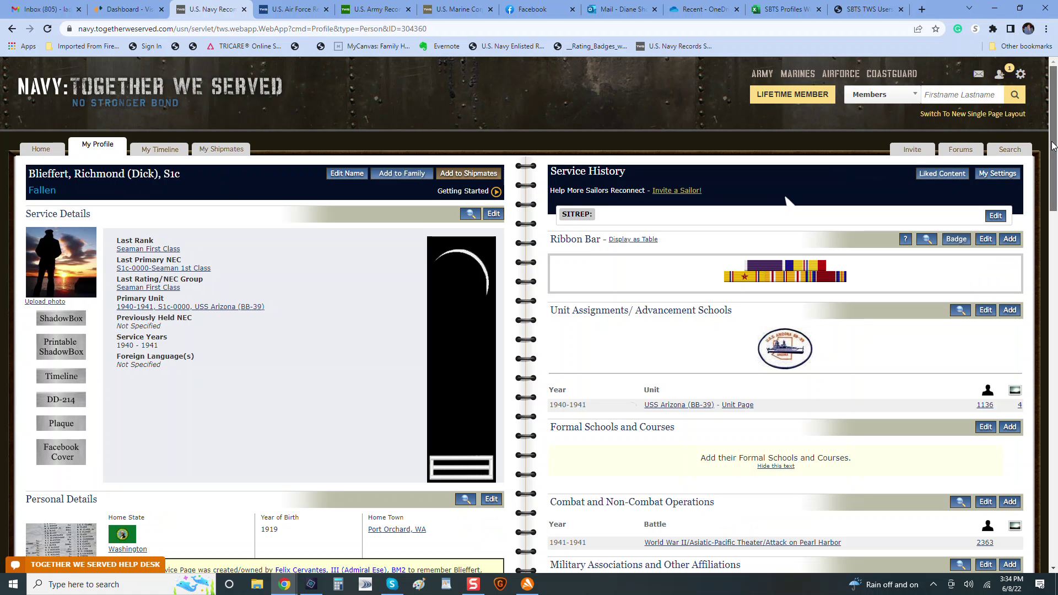
Scroll the profile past Service Details to the Personal Details and Casualty Info sections
drag(1052, 146, 1053, 172)
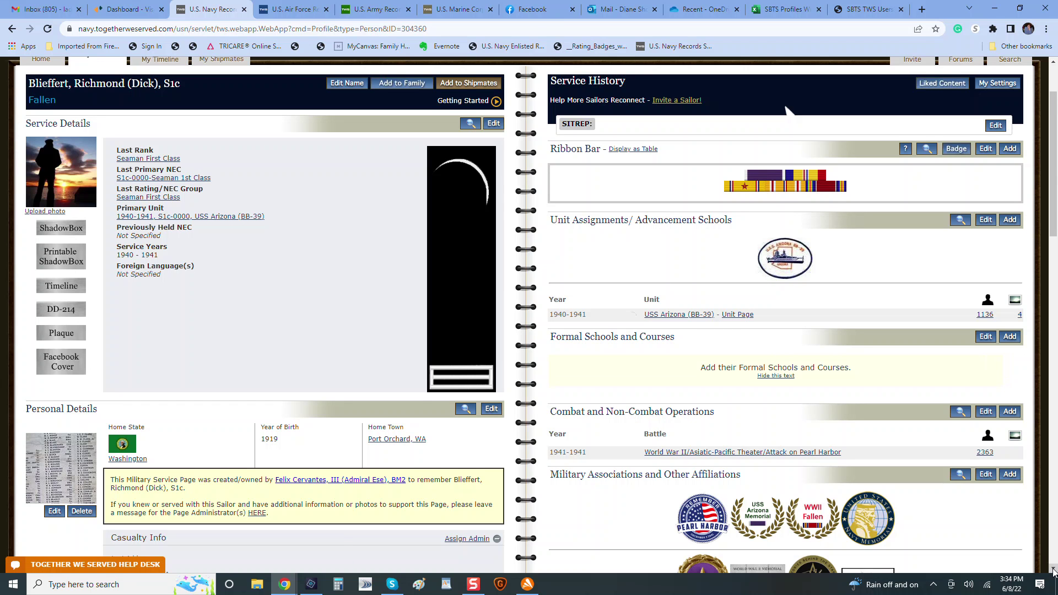
scroll(786, 361, down, 3)
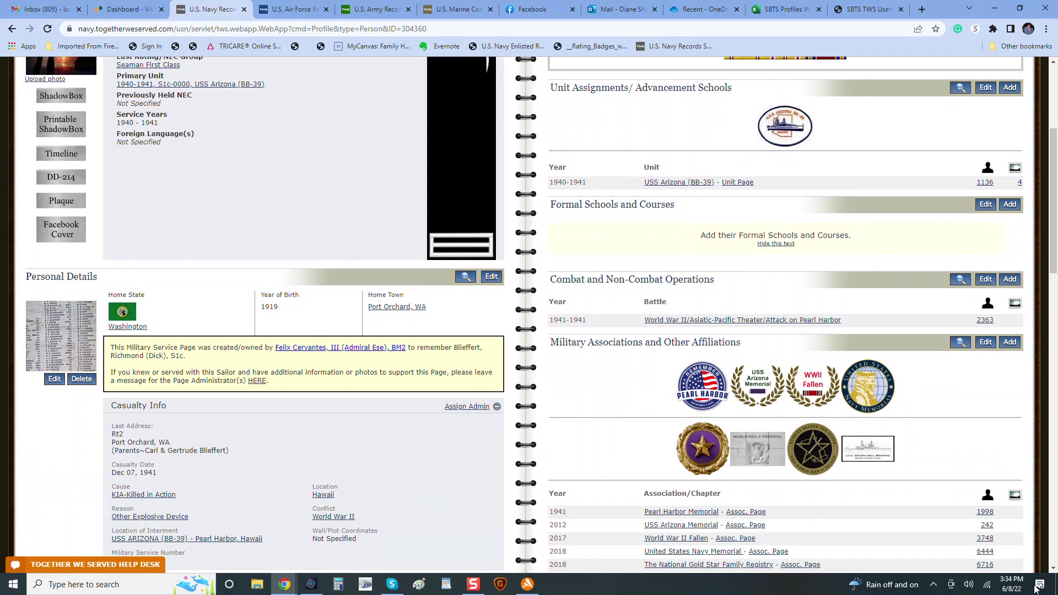
click(1053, 568)
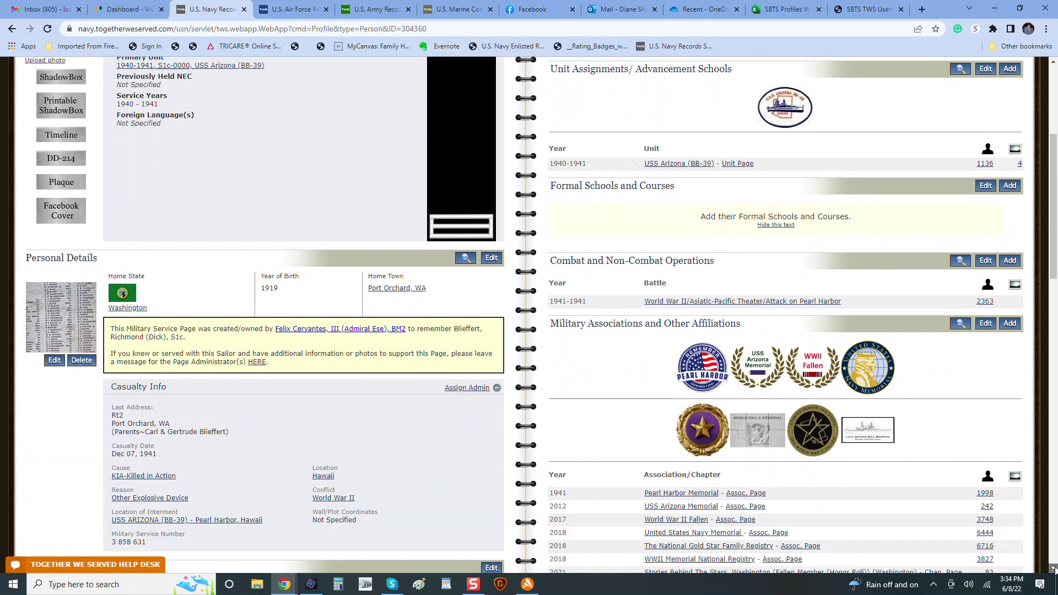
Scroll on to the Official and Unofficial Badges and the news, events and photographs list
drag(1054, 568, 1053, 568)
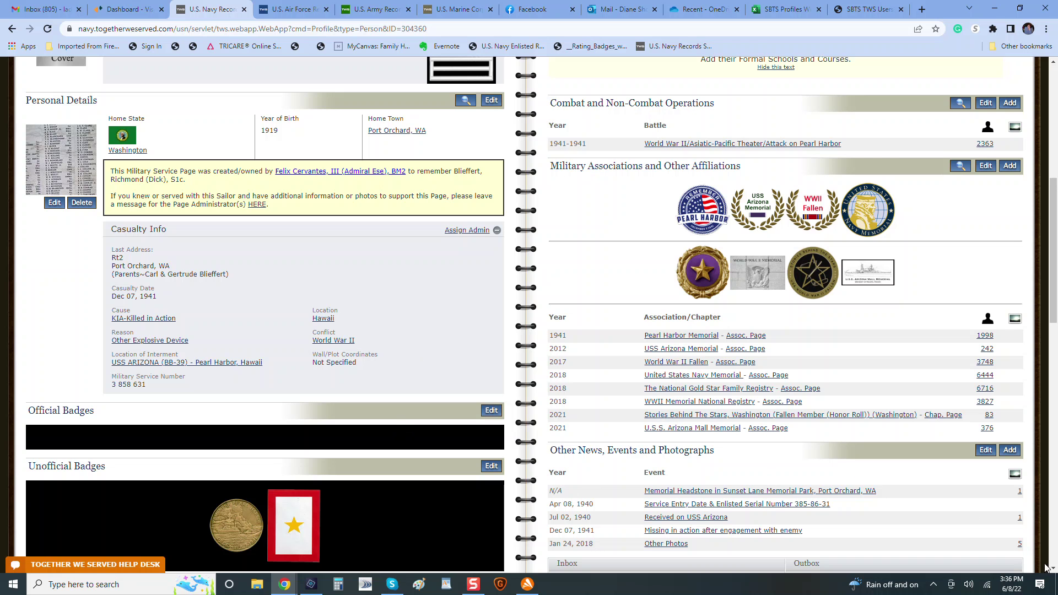
Scroll down to the Additional Information biography and the Inbox panel
scroll(460, 357, down, 2)
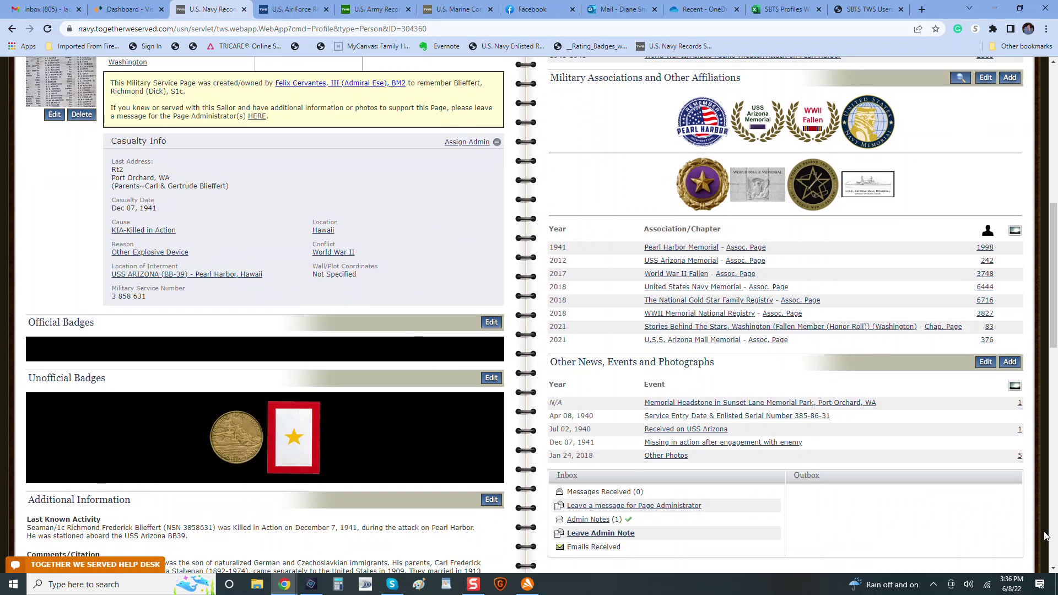
click(1052, 570)
drag(1053, 569, 1053, 569)
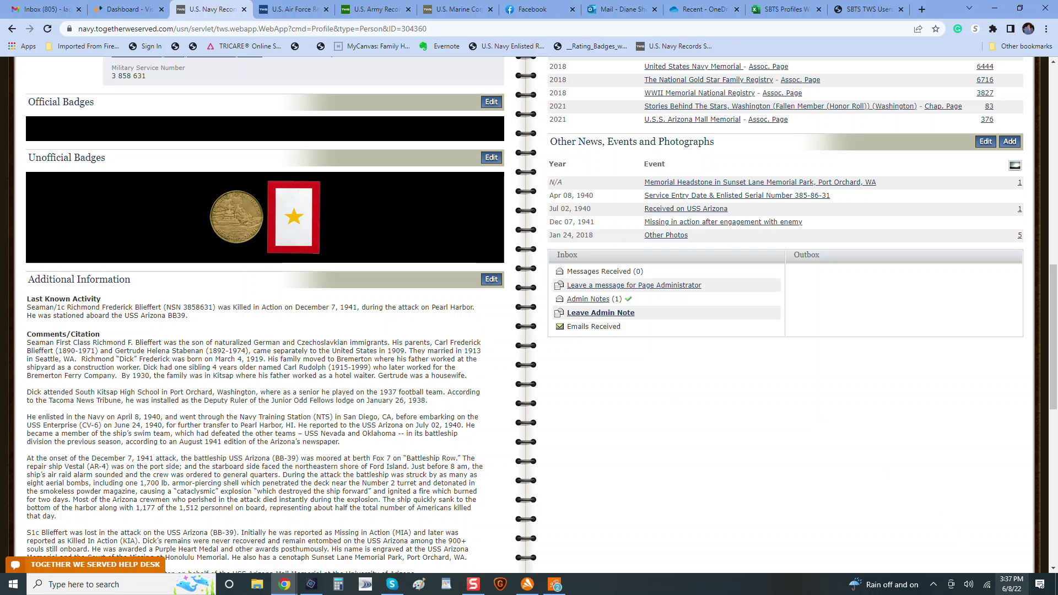
Scroll through the biography's Sources and Countries Deployed, then back up to the Inbox panel
click(1053, 569)
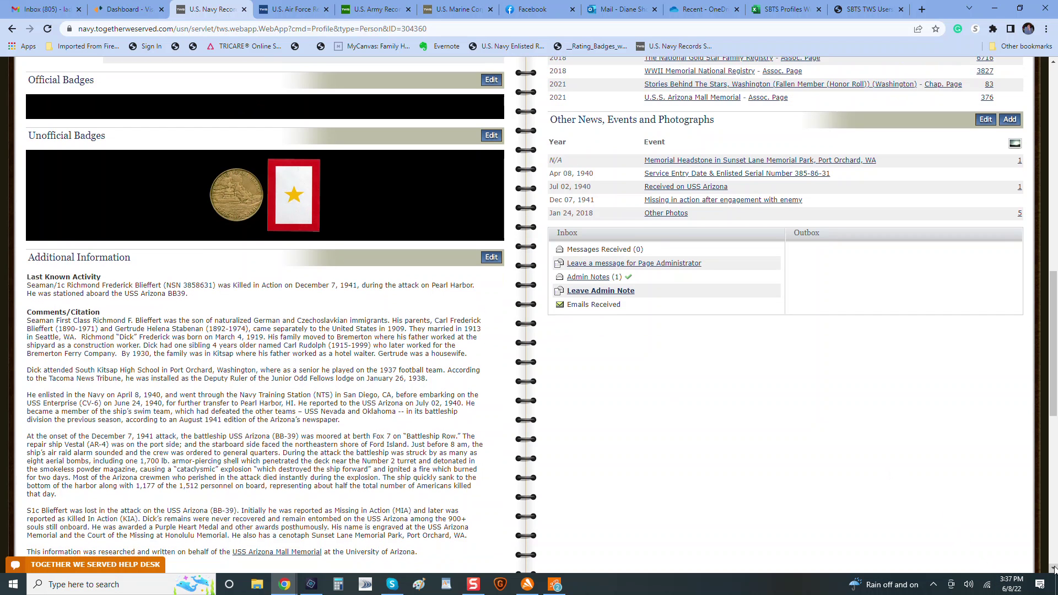
scroll(1053, 568, down, 5)
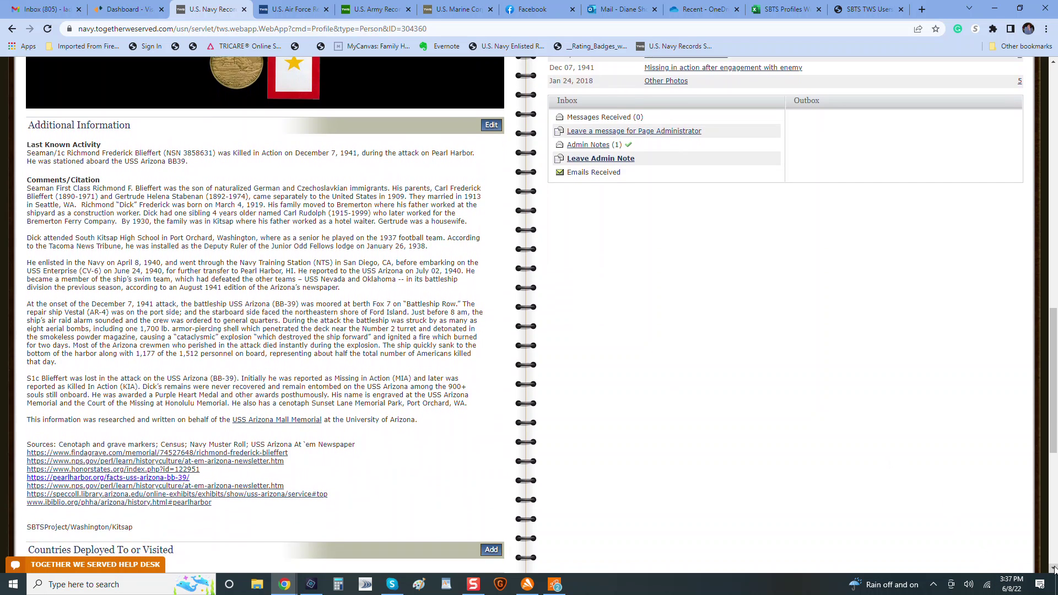
click(1053, 568)
click(1052, 569)
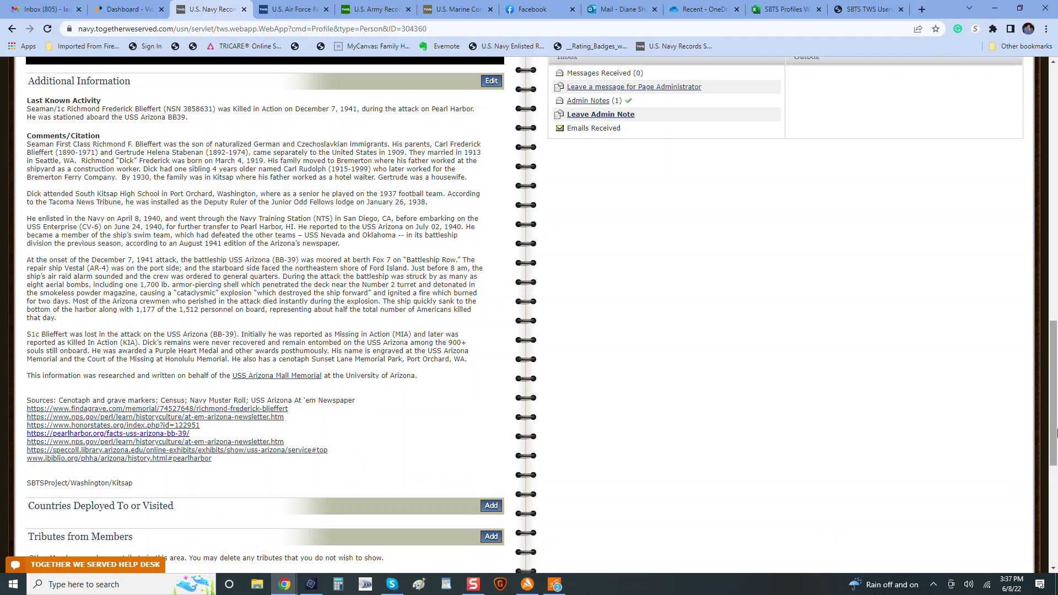
click(1053, 436)
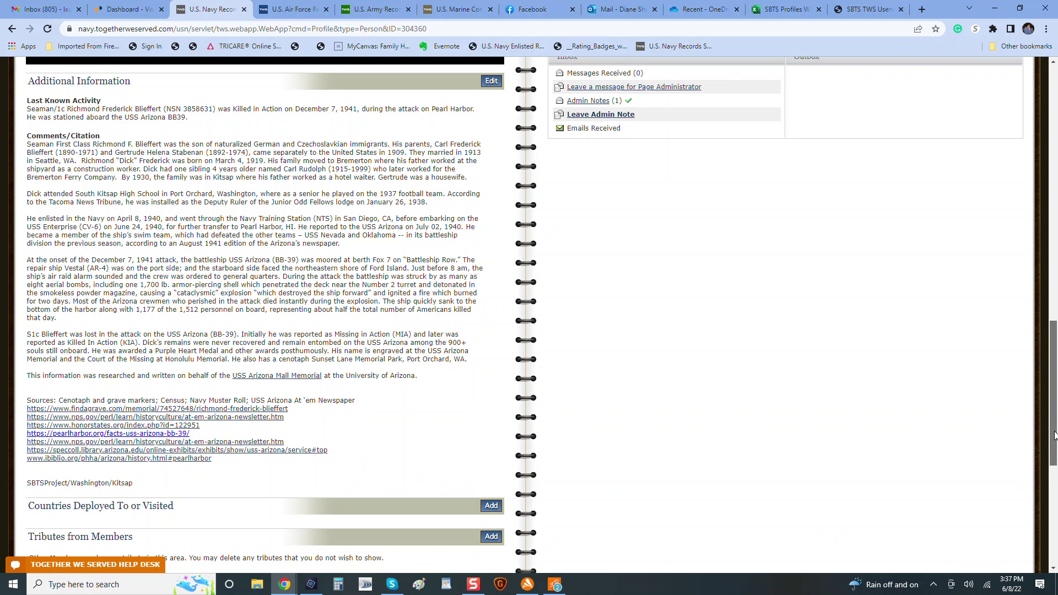
drag(1054, 436, 1052, 355)
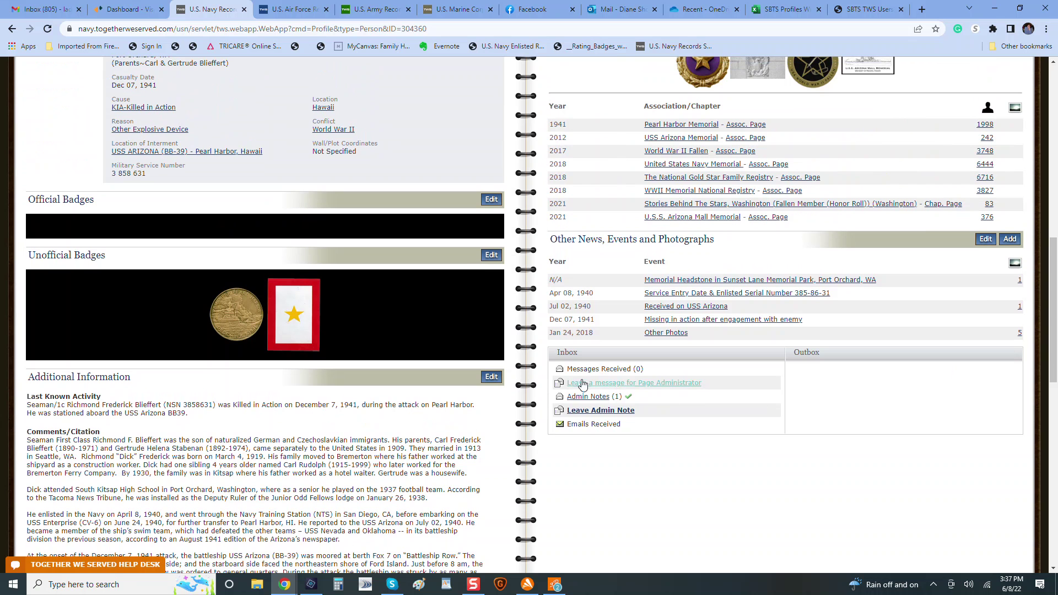
Confirm the admin note shows Memorial A Team complete, send no new note, and return to the spreadsheet
click(588, 398)
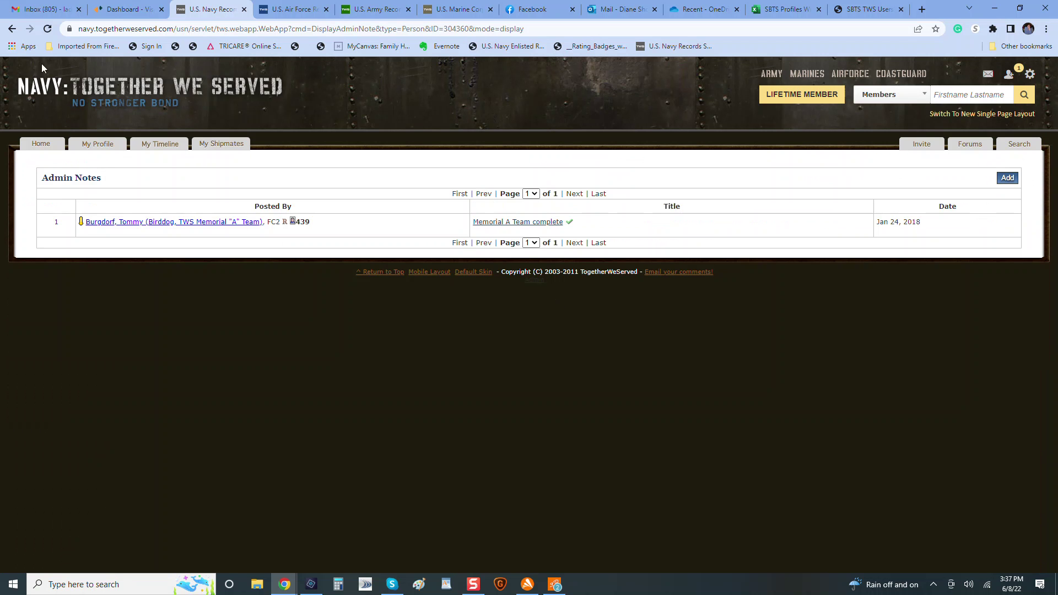
click(12, 28)
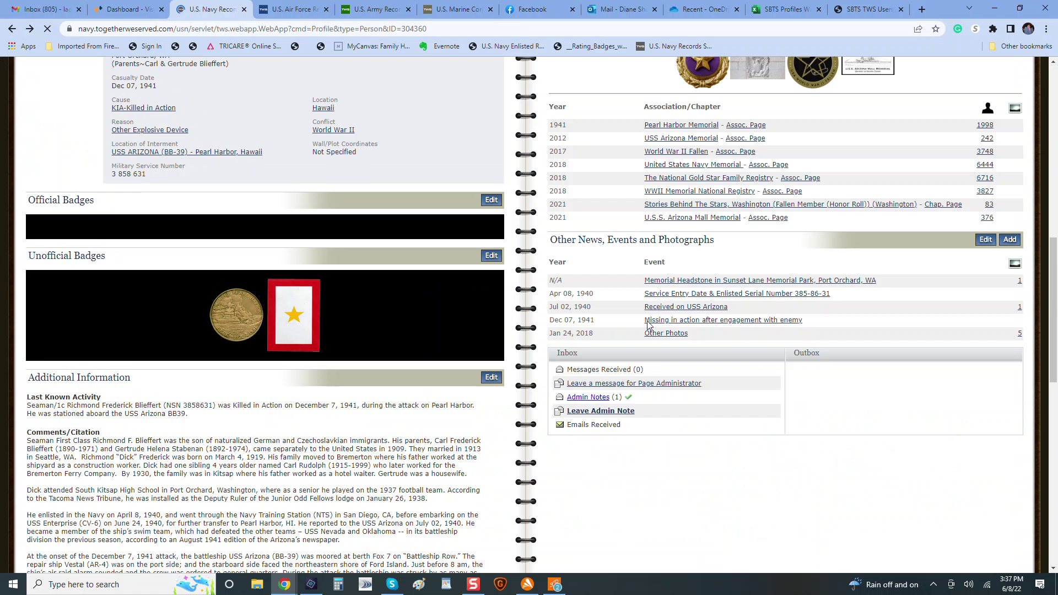
click(608, 416)
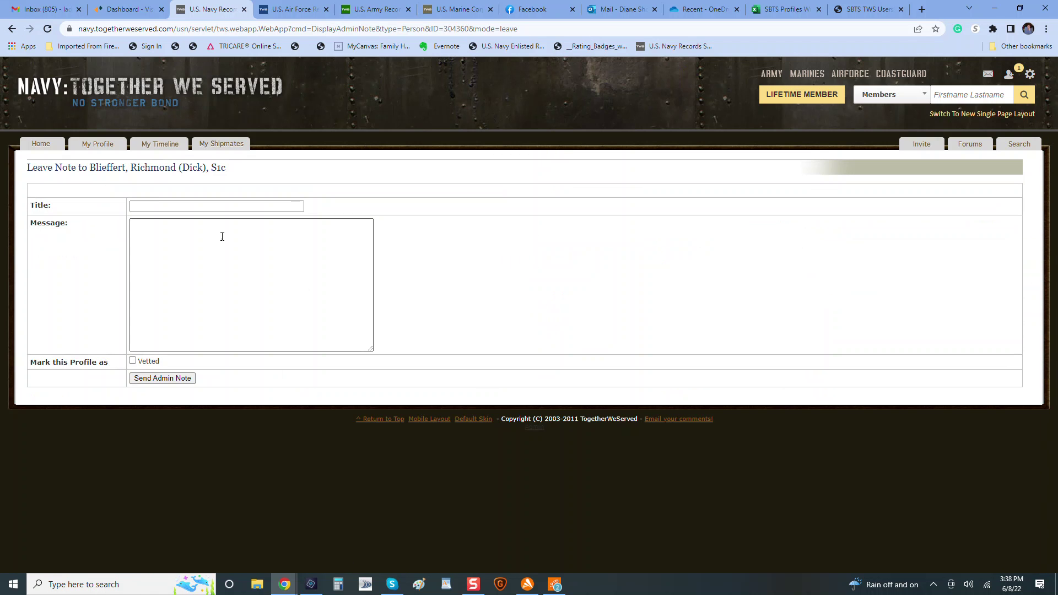
click(208, 207)
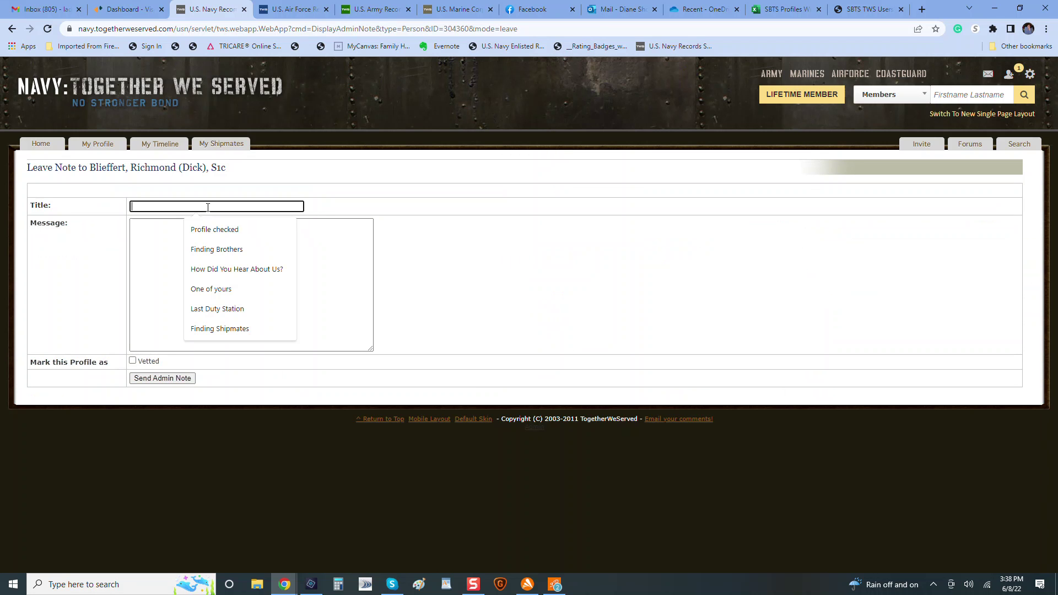
click(143, 315)
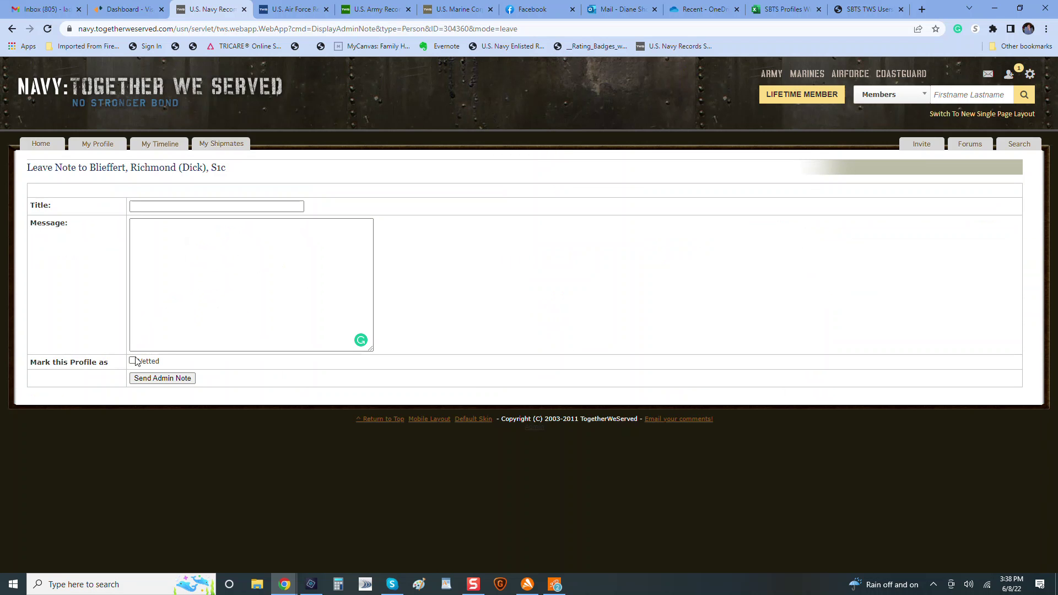
click(12, 30)
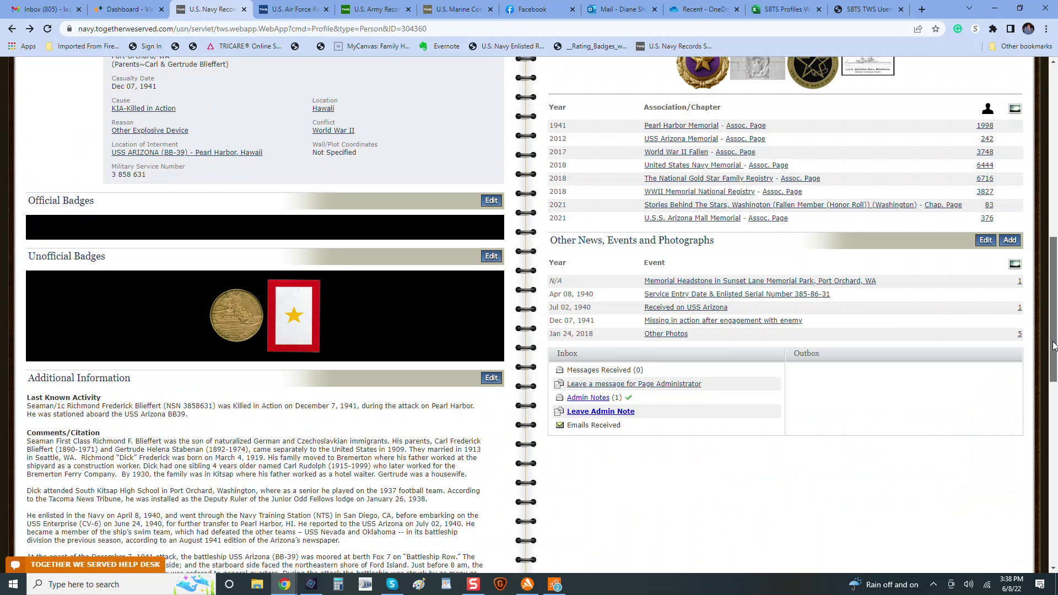
drag(1053, 345, 1053, 209)
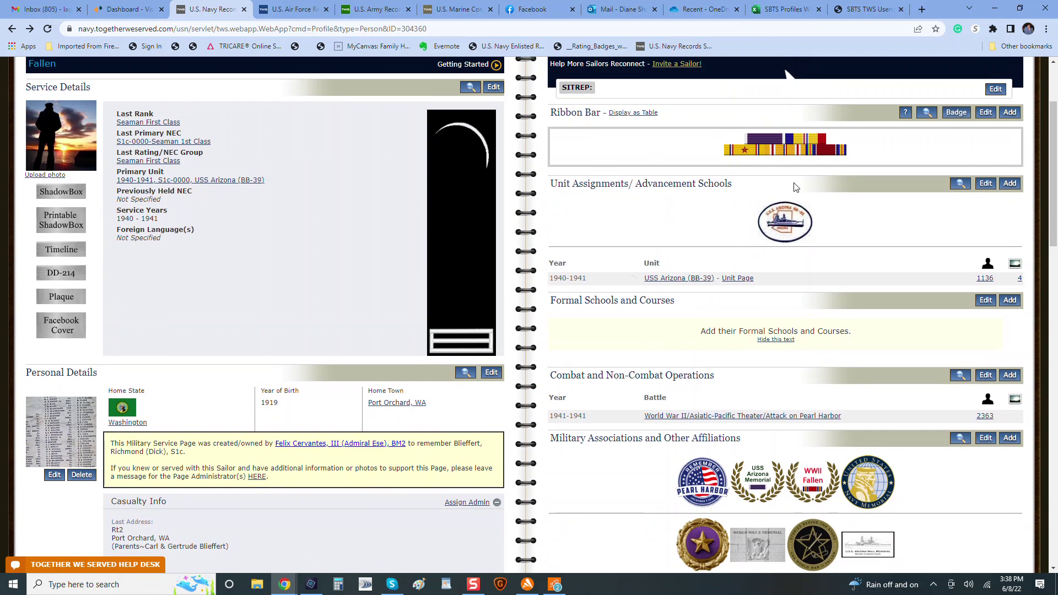
click(769, 8)
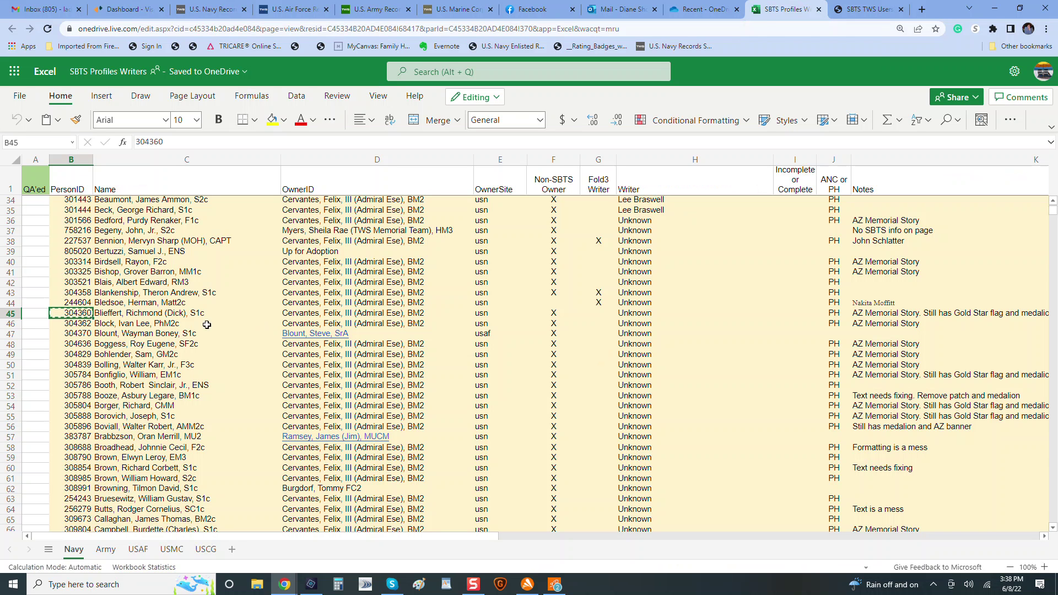
Enter X in the QA'ed cell A45 for row 45
click(34, 313)
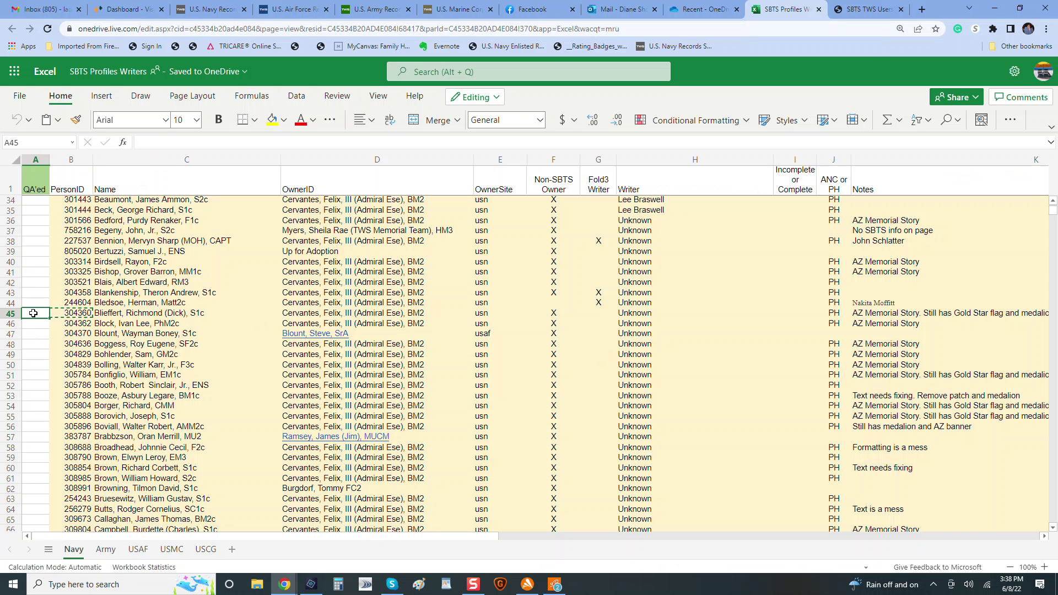
text(X)
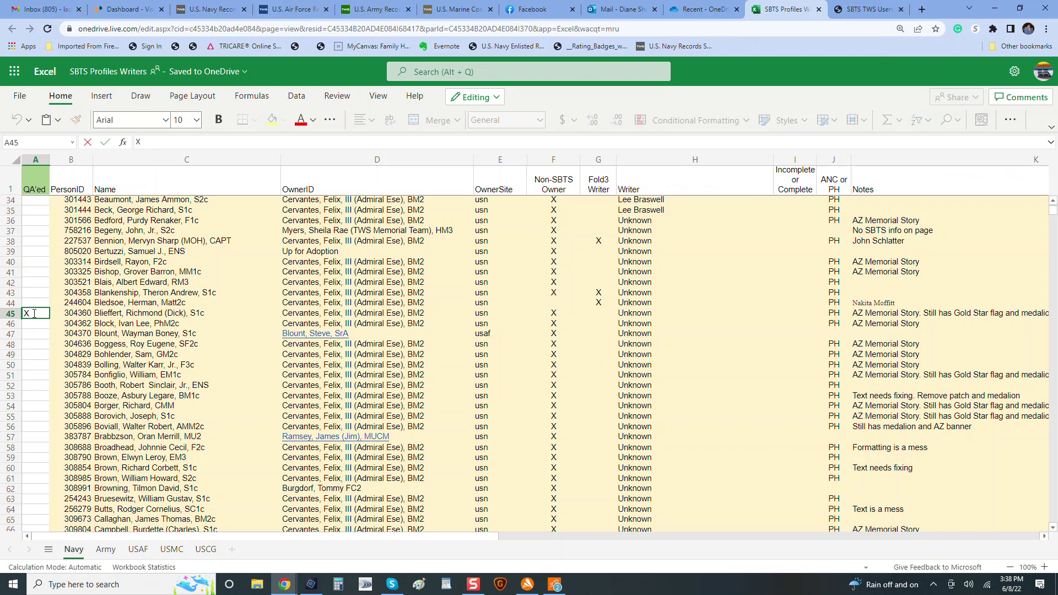
click(36, 160)
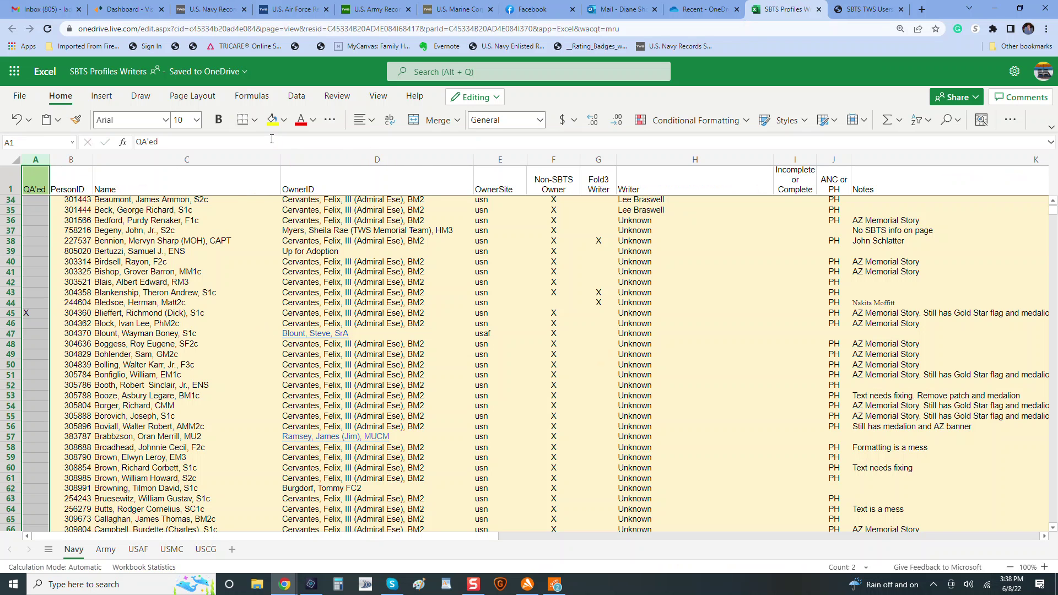
Switch to the Classic Ribbon and centre column A so row 45's X is centred
click(1051, 128)
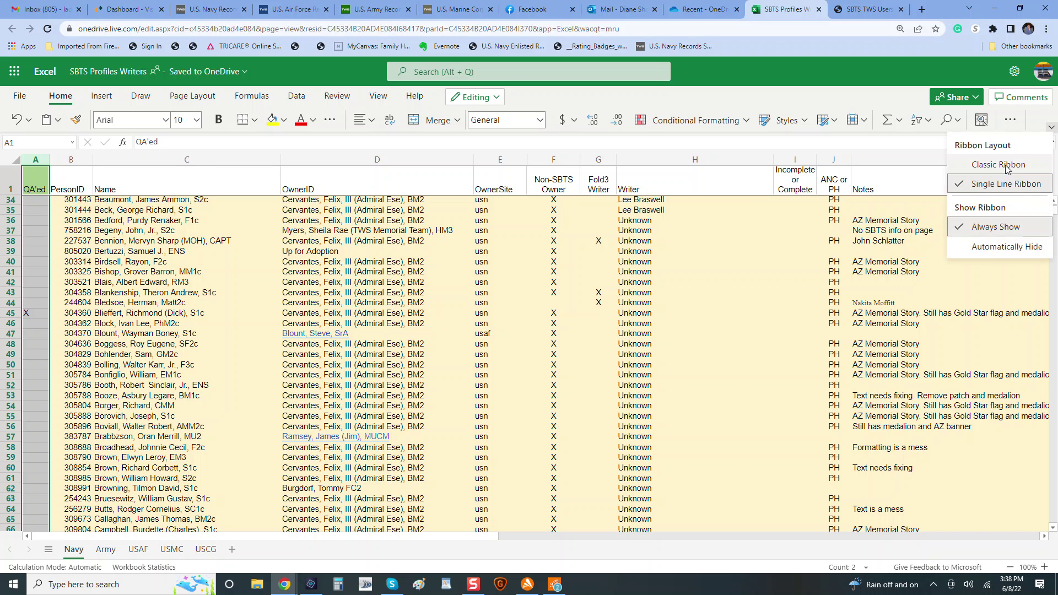
click(999, 165)
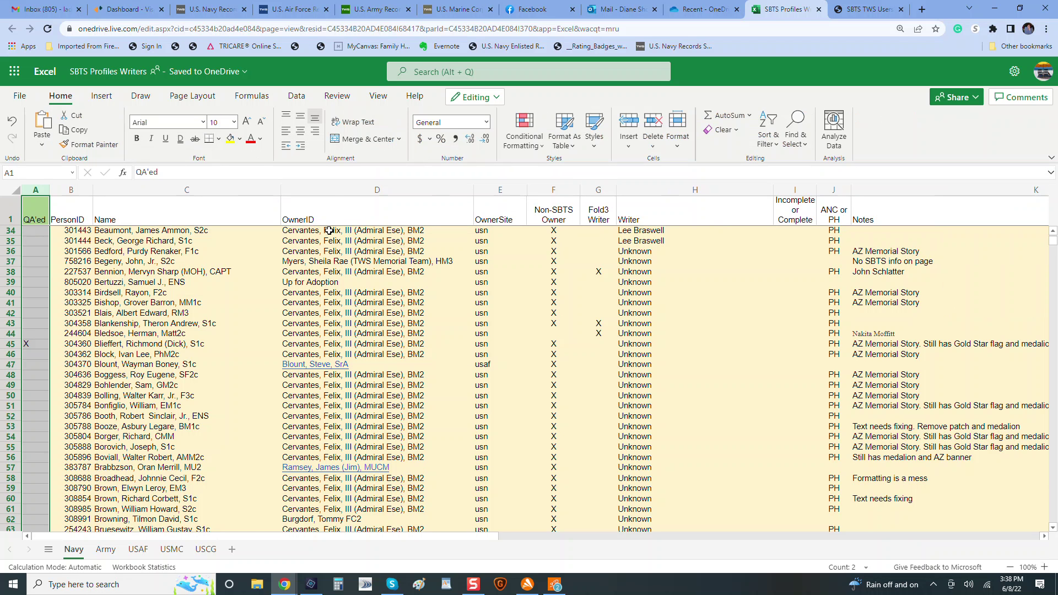
click(300, 131)
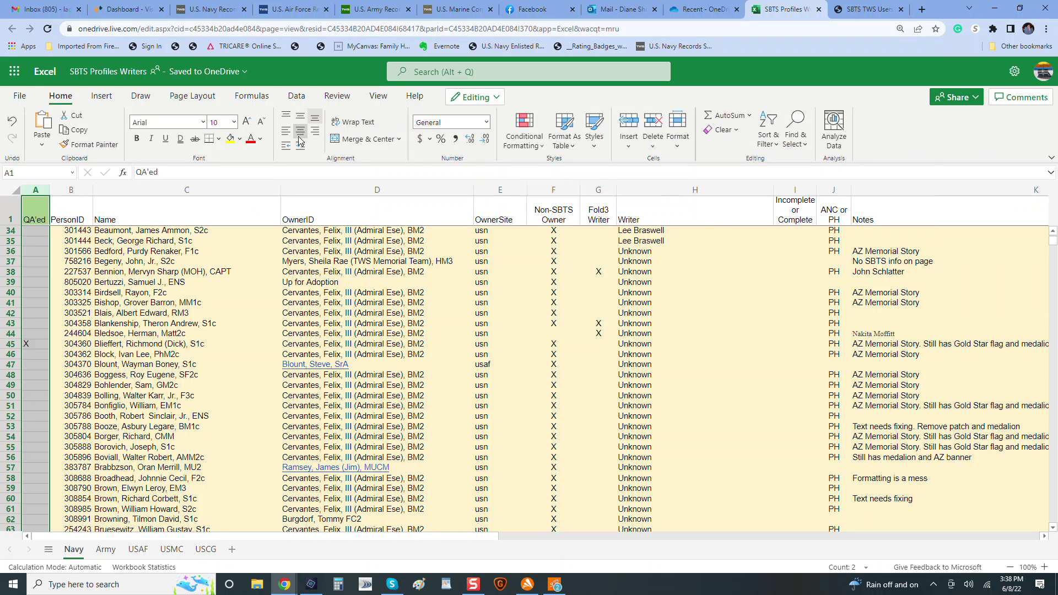
click(33, 345)
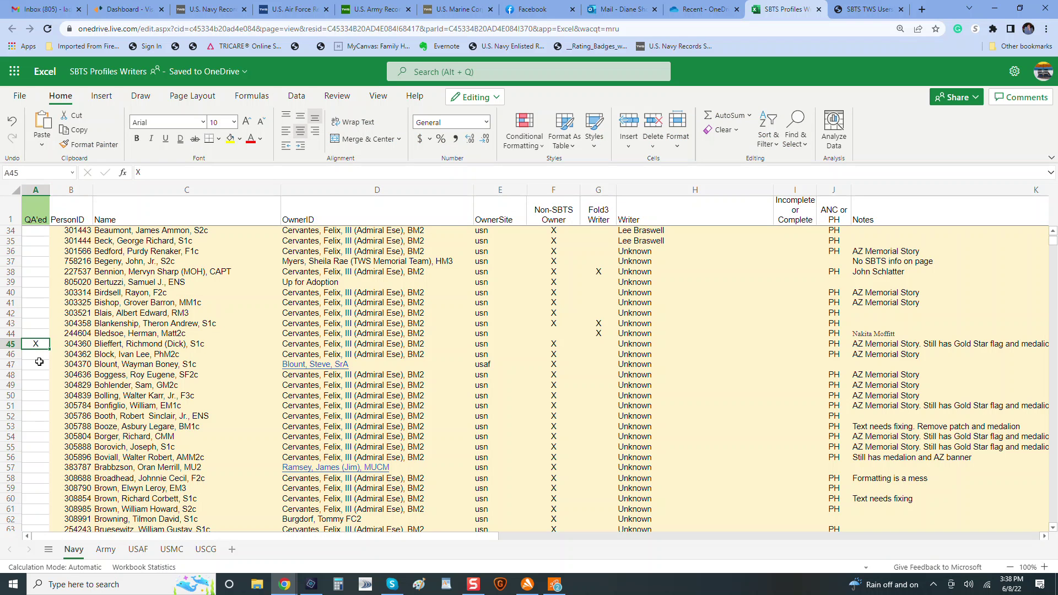
click(39, 362)
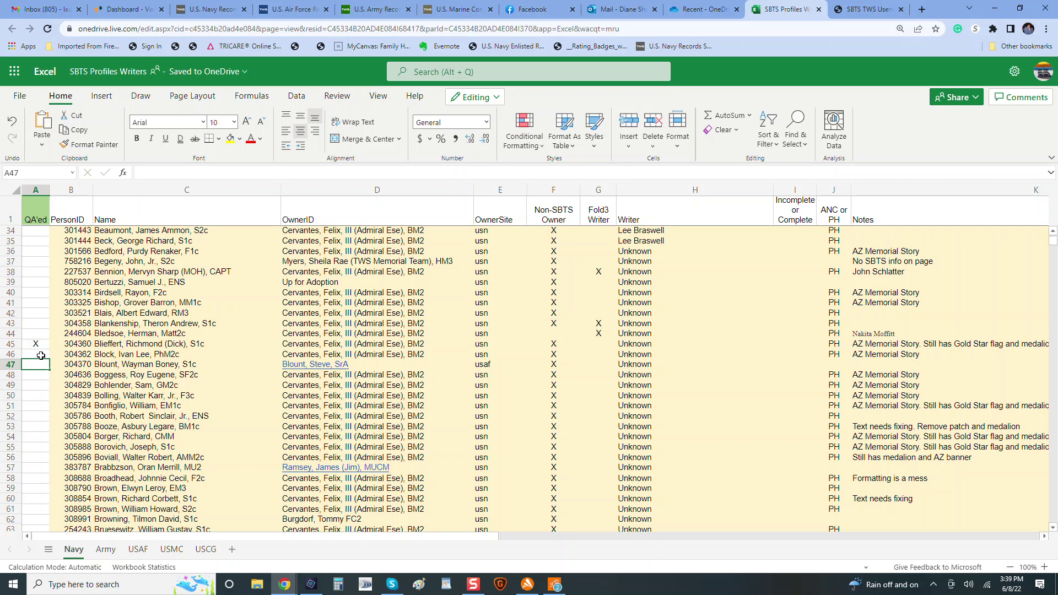
click(41, 355)
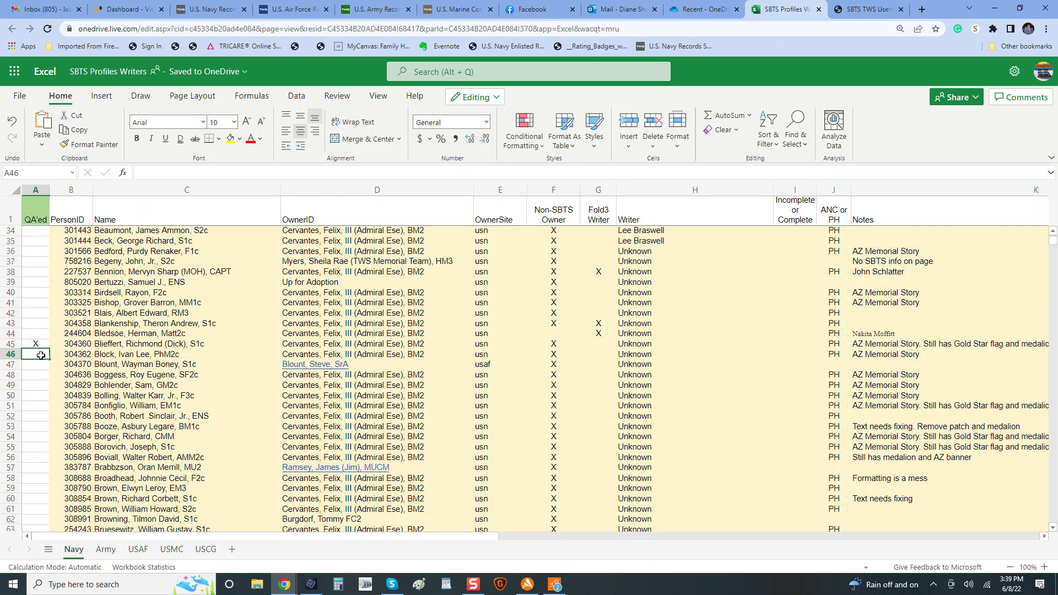